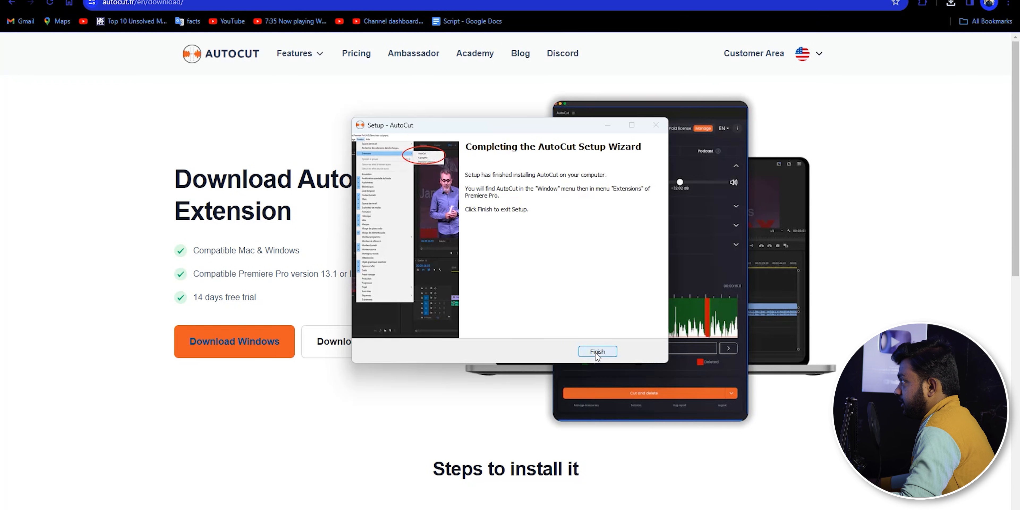
Step: Finish the AutoCut setup wizard and leave the browser for the desktop
left_click(597, 351)
key("super+d")
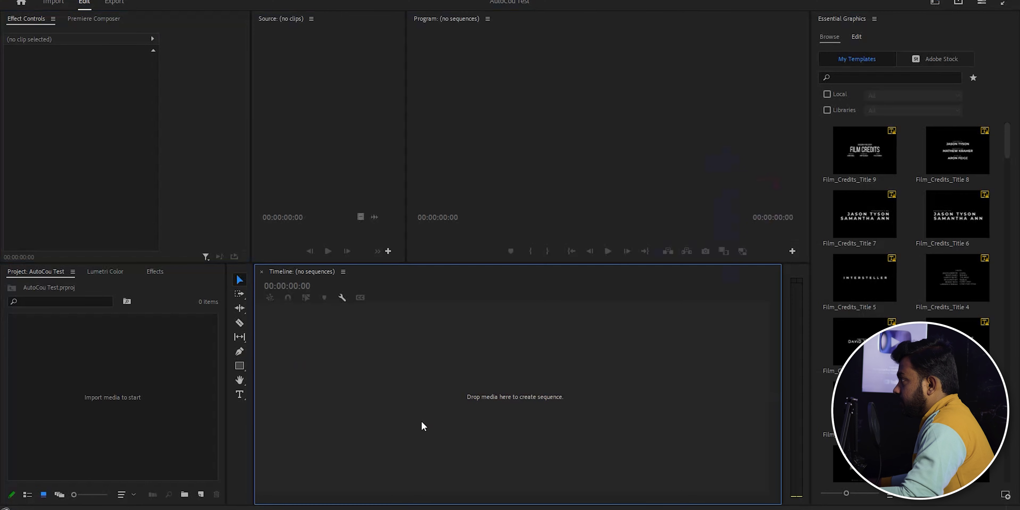
Step: Create the sequence AutoCou Test from the 4K Frame preset and place imported clip C9922.MP4 at its start on V1
key("ctrl+n")
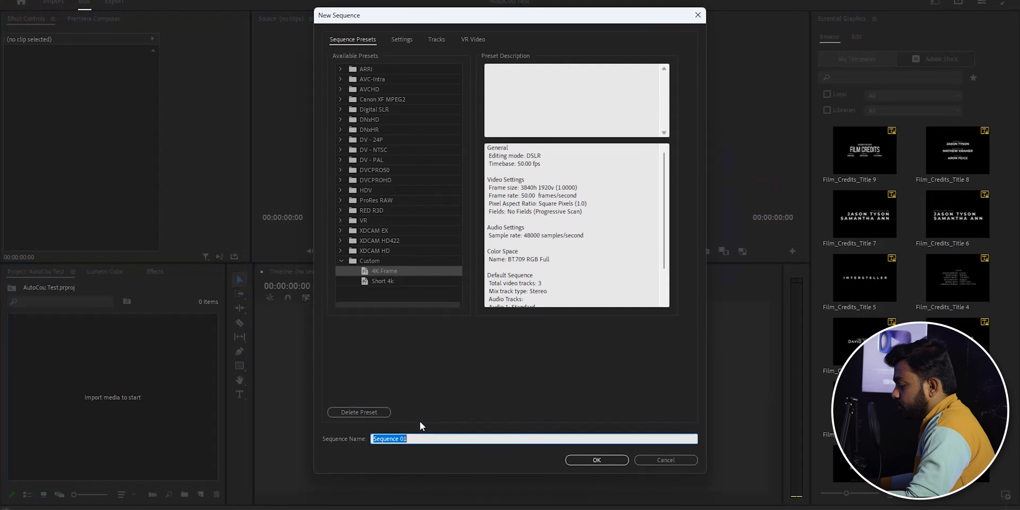
key("Return")
double_click(191, 412)
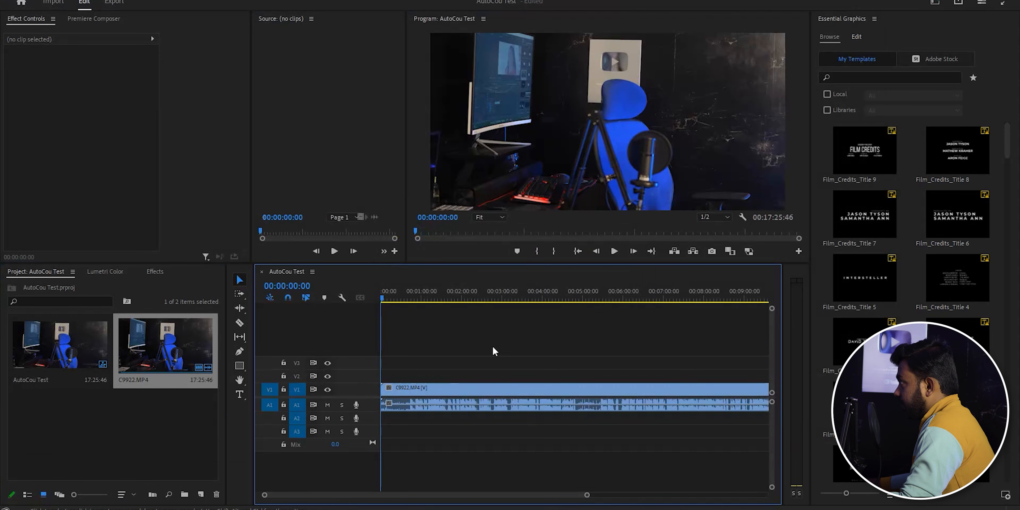
left_click_drag(494, 299, 502, 299)
left_click(413, 378)
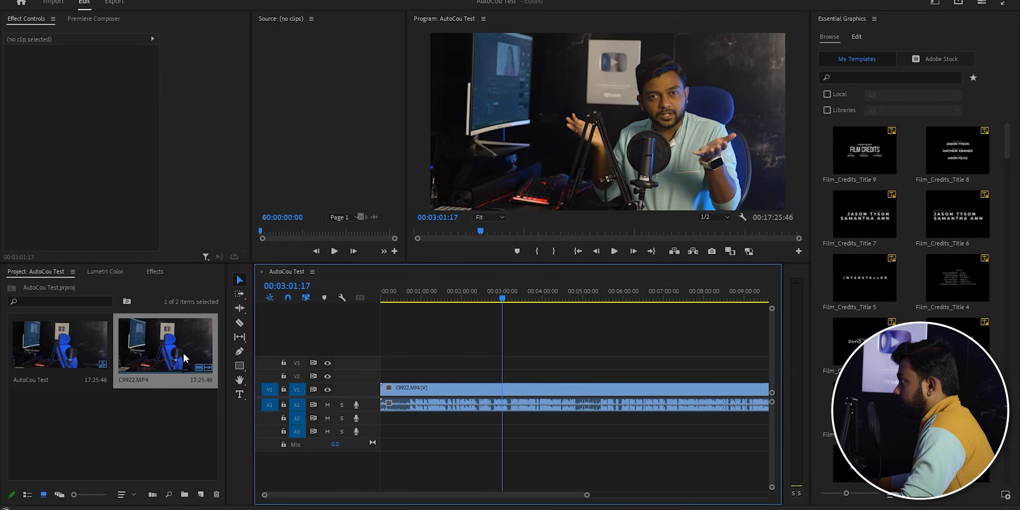
left_click_drag(186, 358, 474, 379)
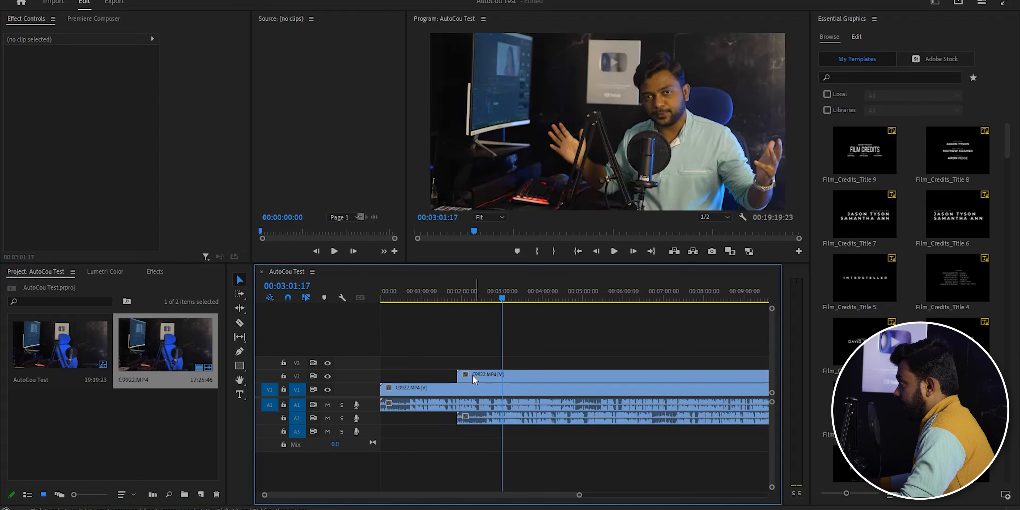
left_click(486, 379)
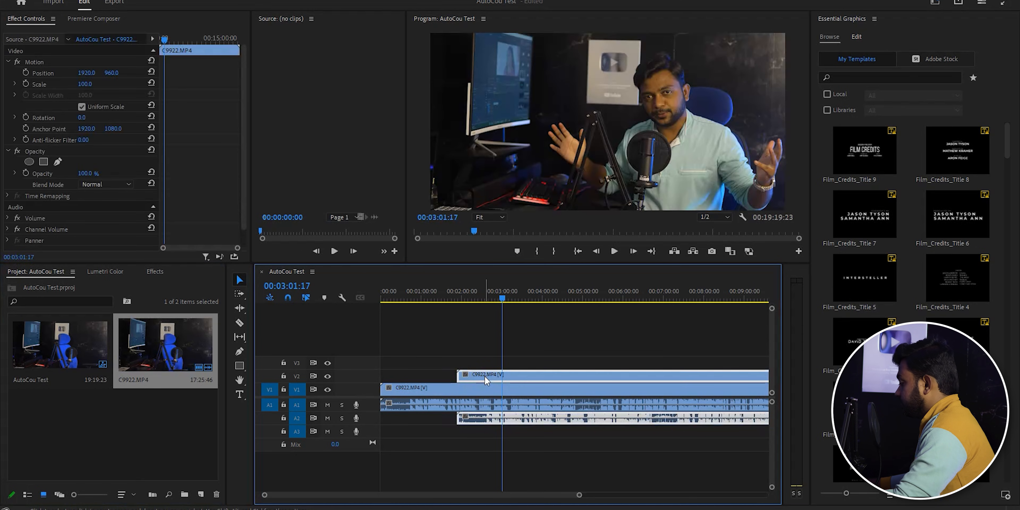
key("Delete")
Step: Review the footage of C9922.MP4 along the whole timeline and return the playhead to the start
left_click(487, 389)
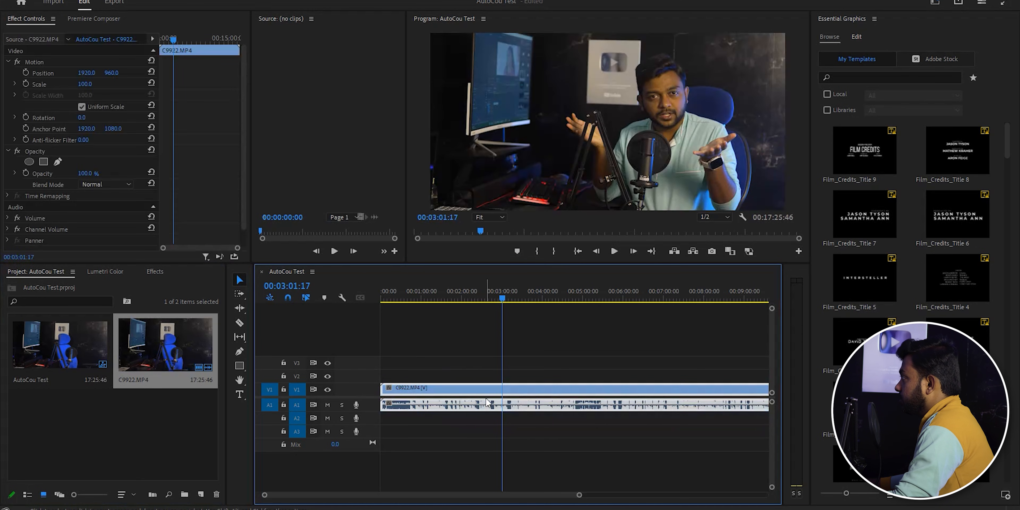
left_click_drag(504, 298, 648, 309)
key("=")
key("=")
key("minus")
key("minus")
key("minus")
key("minus")
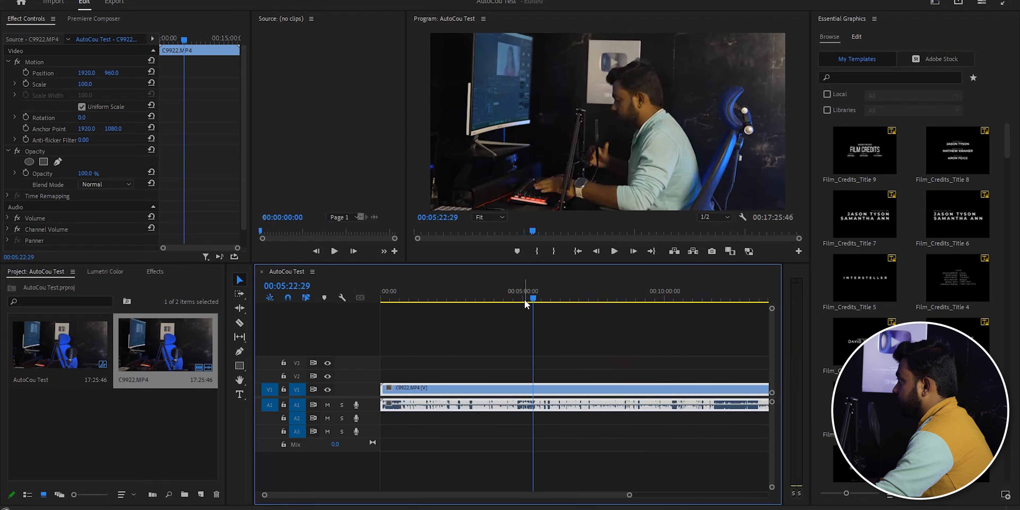
key("minus")
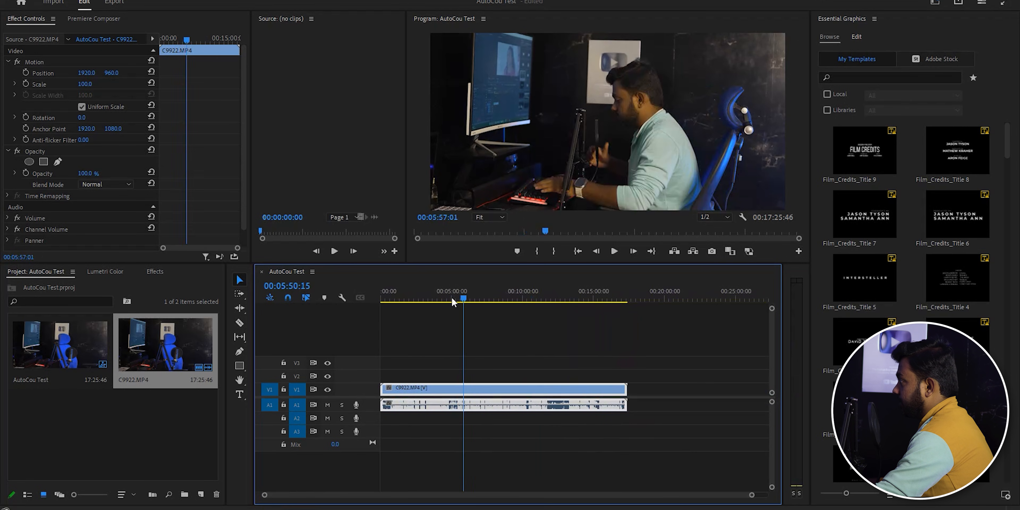
key("Home")
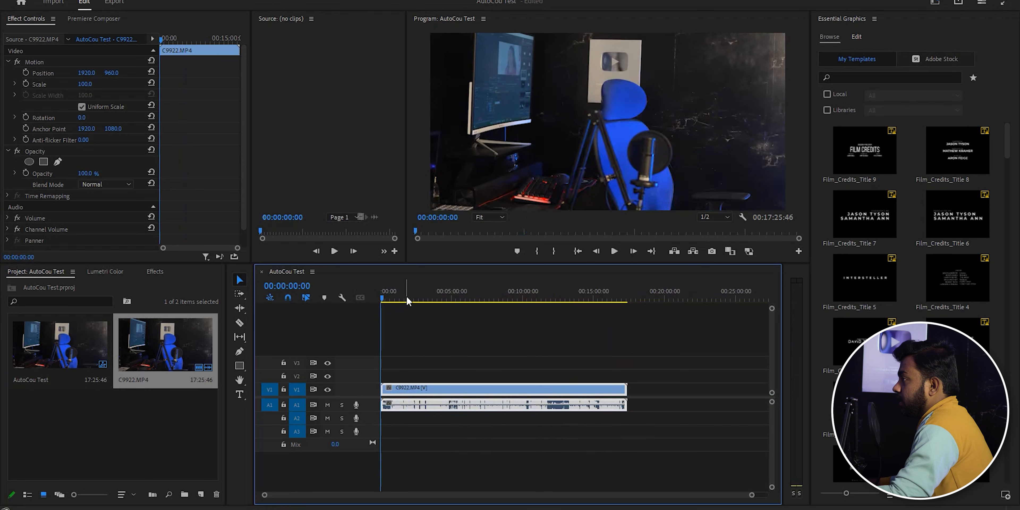
Step: Save the project and open the AutoCut extension
left_click(448, 344)
key("ctrl+s")
left_click(208, 0)
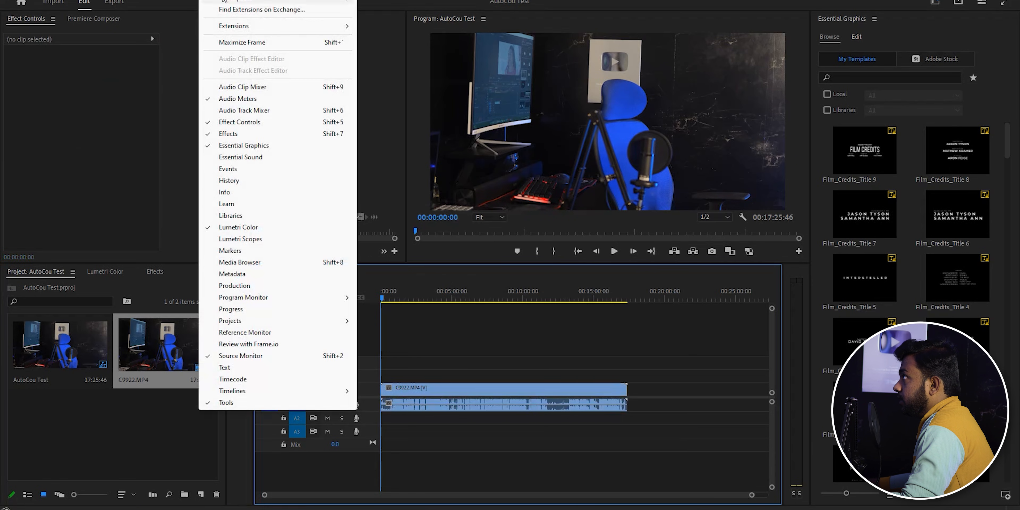
mouse_move(234, 29)
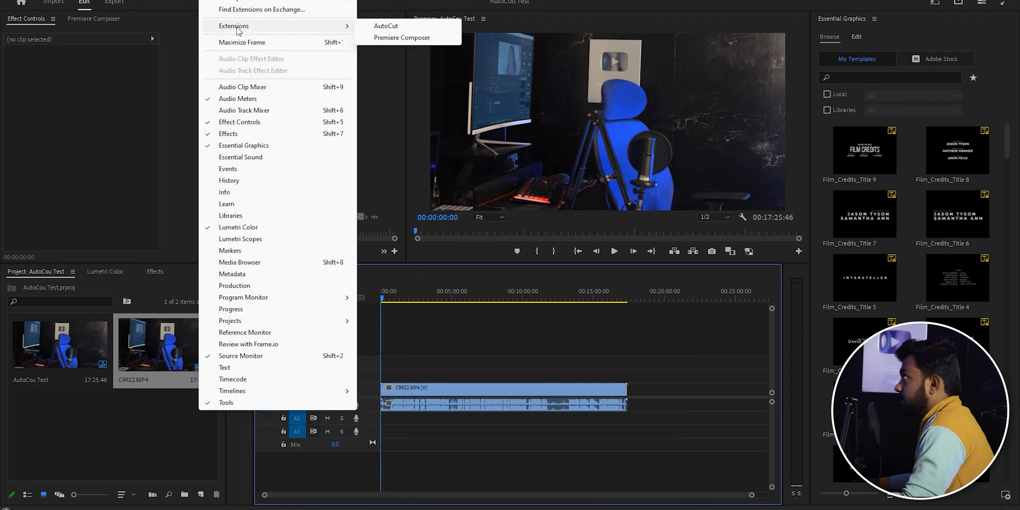
left_click(408, 28)
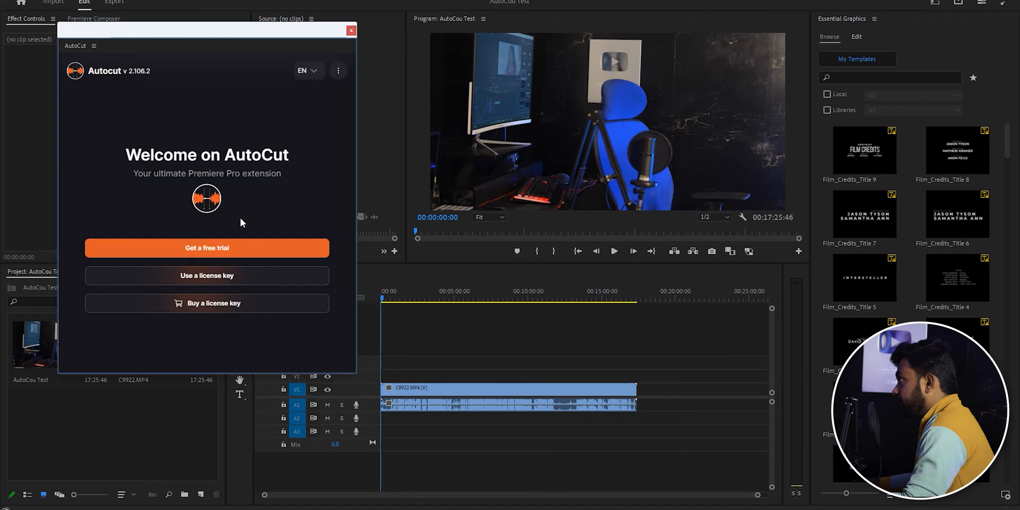
Step: Request an AutoCut free trial license by submitting the account's e-mail address
left_click(229, 254)
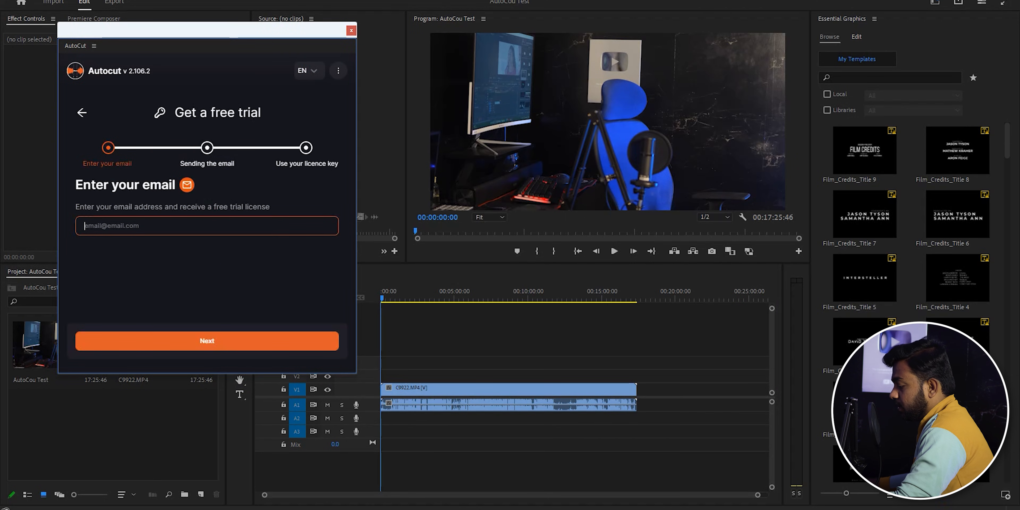
key("ctrl+v")
left_click(159, 340)
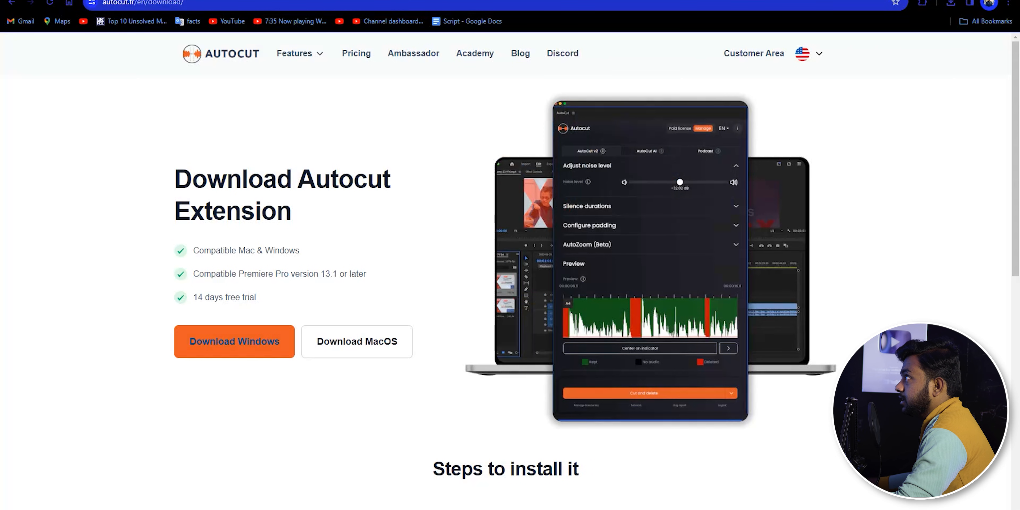
Step: Switch to Gmail in a new browser tab and copy the trial key from the AutoCut e-mail
key("ctrl+t")
left_click(20, 21)
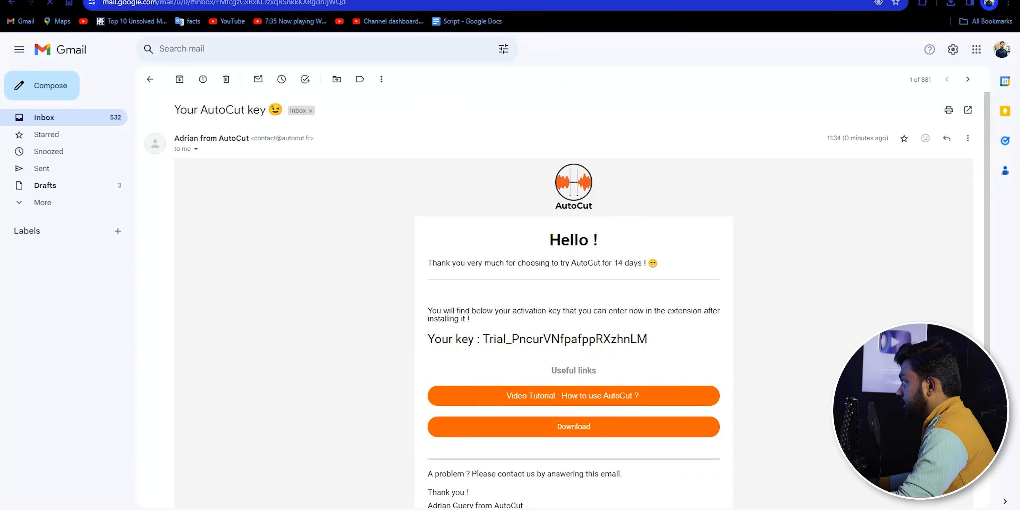
double_click(639, 418)
key("ctrl+c")
scroll(527, 392, "down", 1)
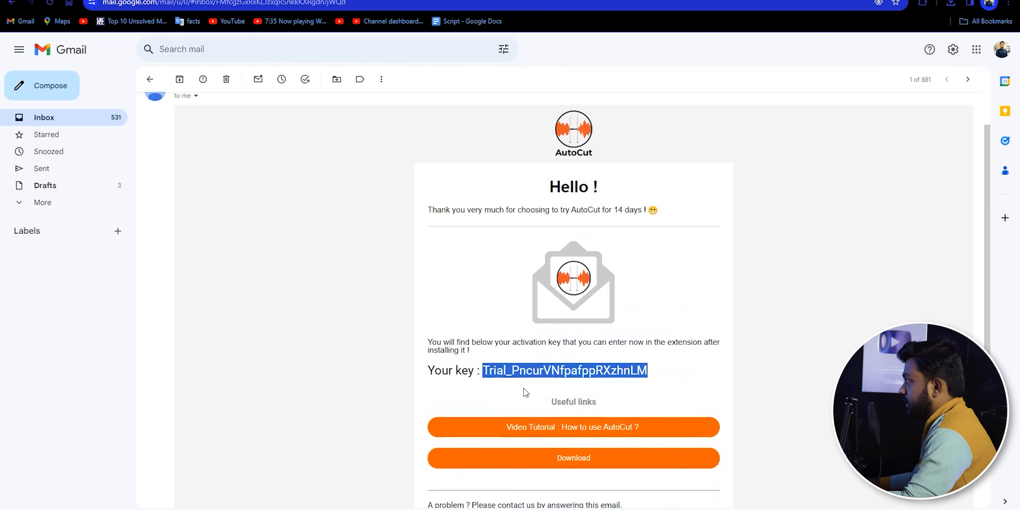
Step: Switch back to Premiere Pro, paste the trial license key into AutoCut and activate it
left_click(804, 393)
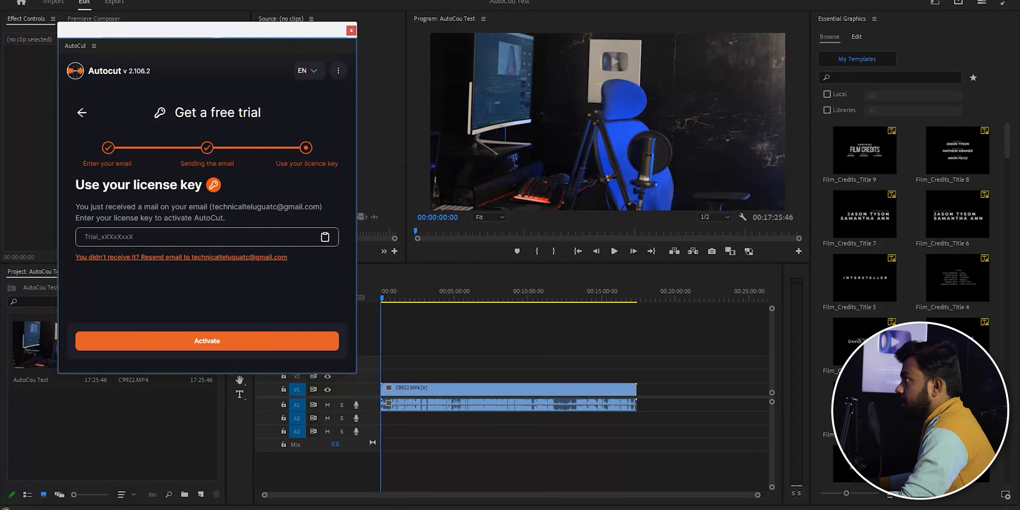
left_click(84, 236)
key("ctrl+v")
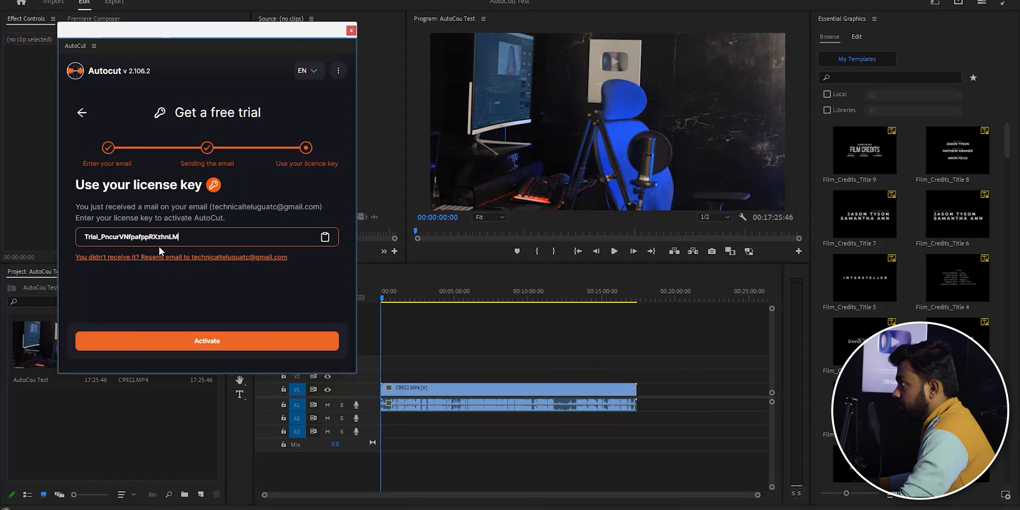
left_click(196, 345)
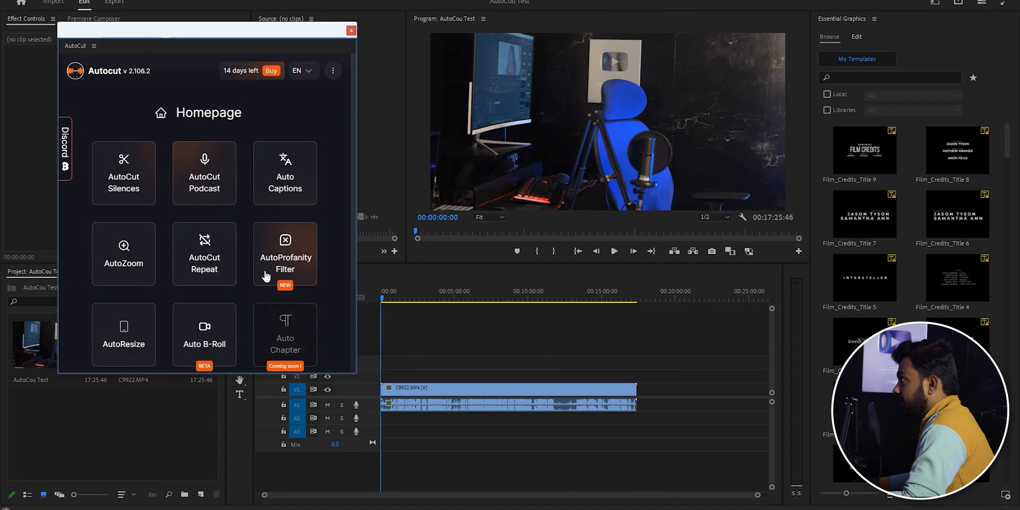
Step: Look through the tools offered on the AutoCut homepage
scroll(224, 294, "down", 1)
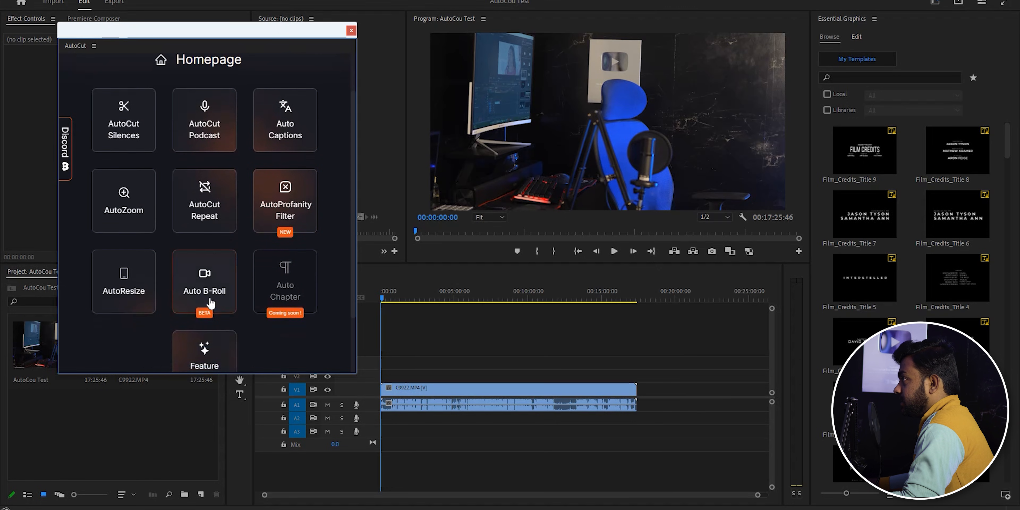
scroll(260, 321, "down", 2)
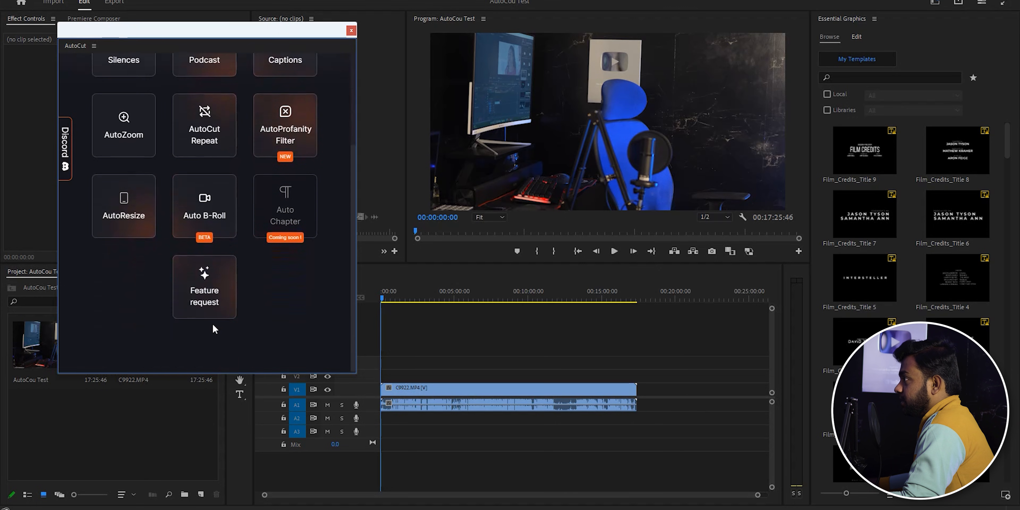
scroll(236, 316, "up", 3)
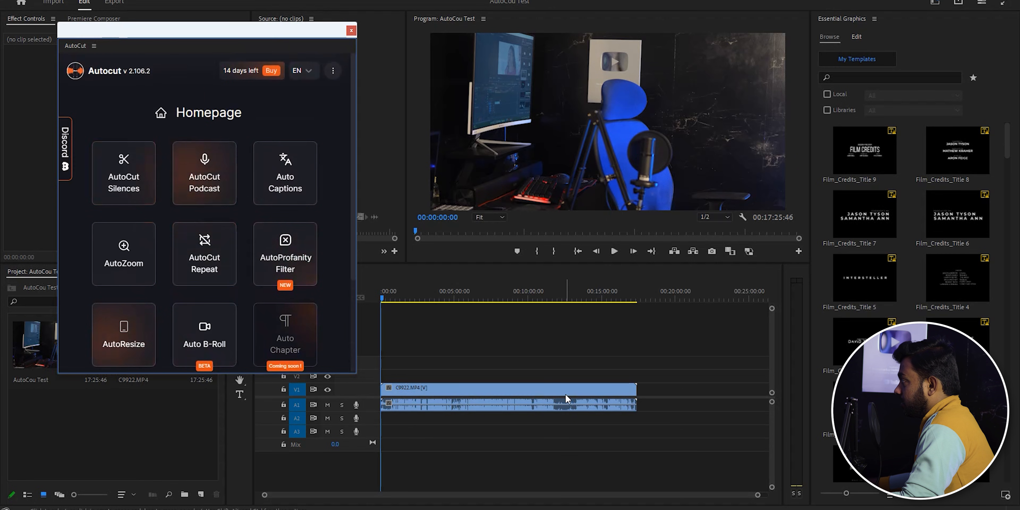
Step: Split C9922.MP4 manually at about 00:11:50 and 00:13:07 and ripple delete the footage in between
left_click(527, 394)
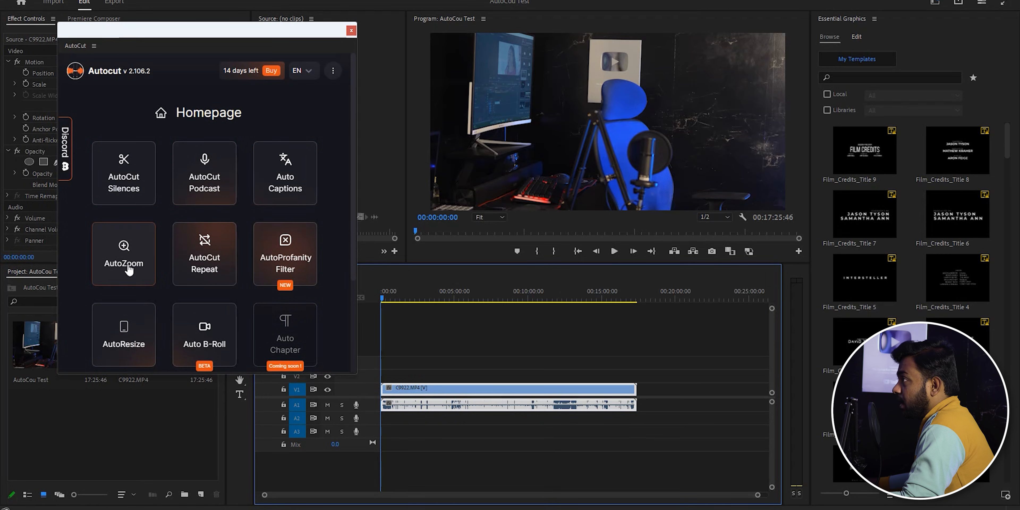
left_click(453, 298)
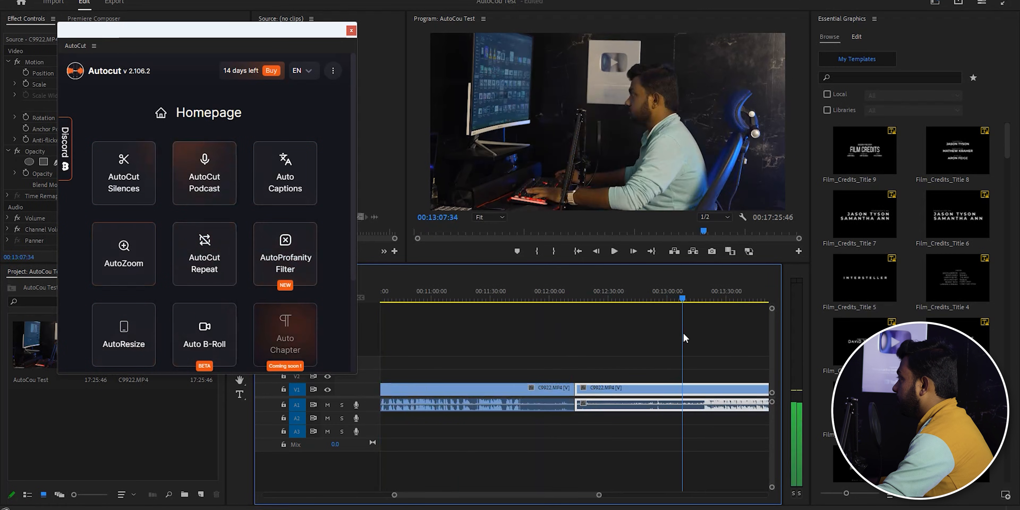
left_click(530, 299)
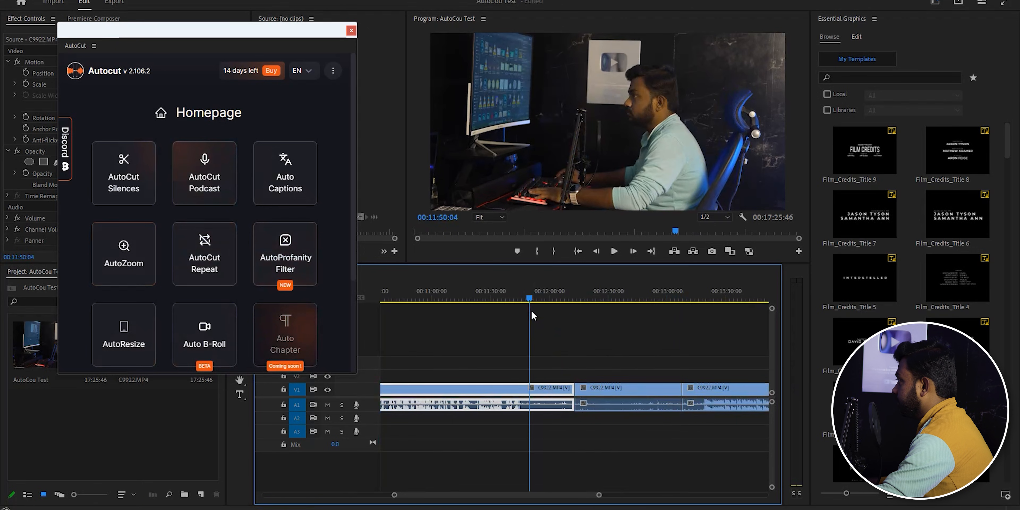
key("ctrl+k")
left_click_drag(654, 352, 561, 409)
key("shift+Delete")
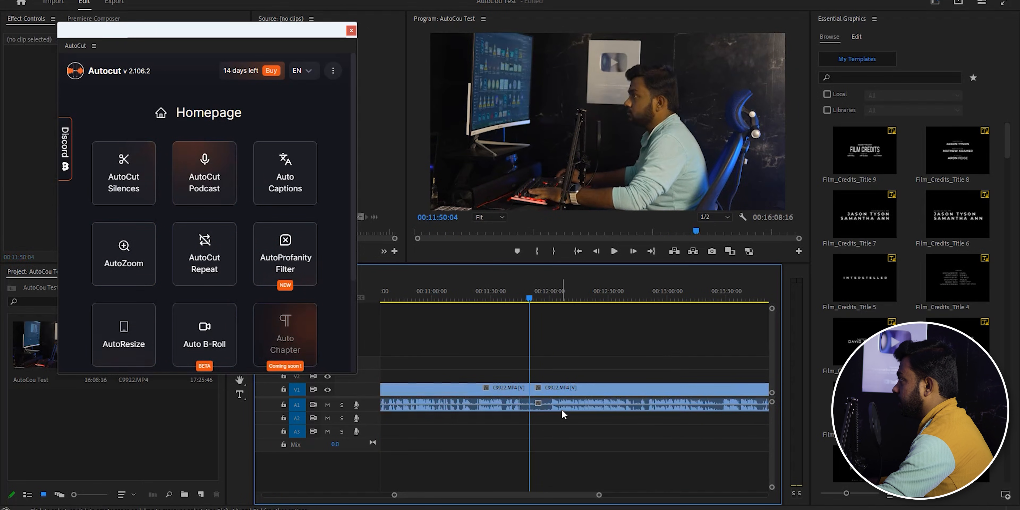
Step: Play the sequence across the join near 00:11:50 to check the manual cut
left_click(556, 299)
key("space")
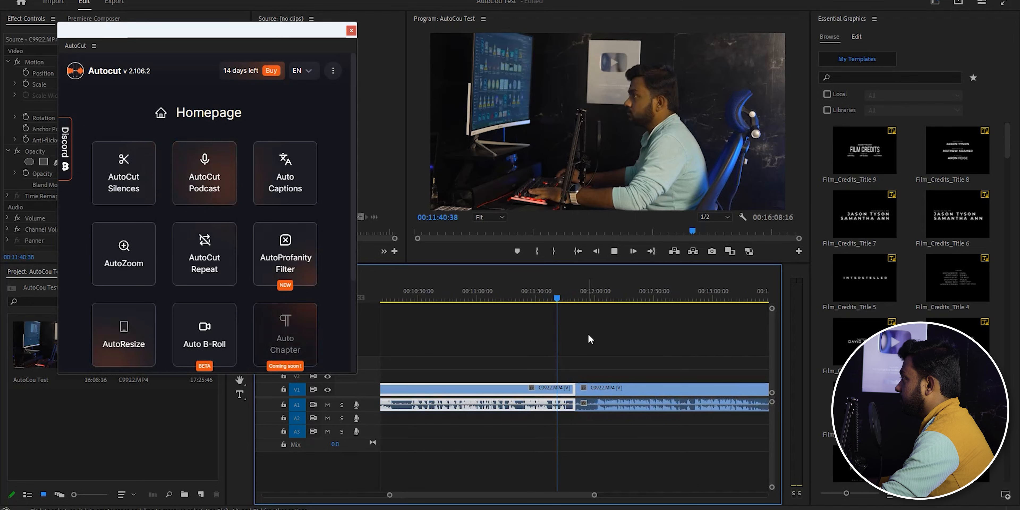
key("equal")
key("equal")
key("equal")
key("equal")
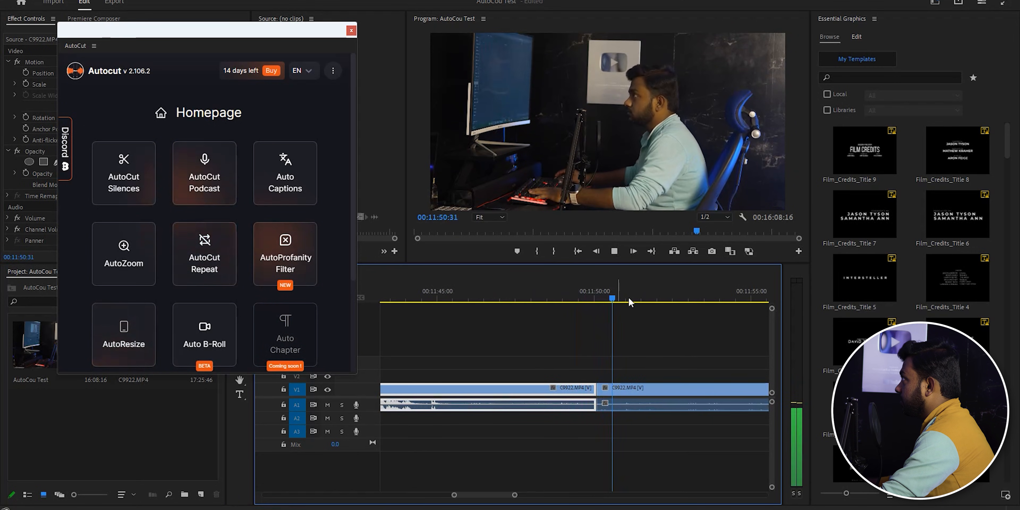
key("space")
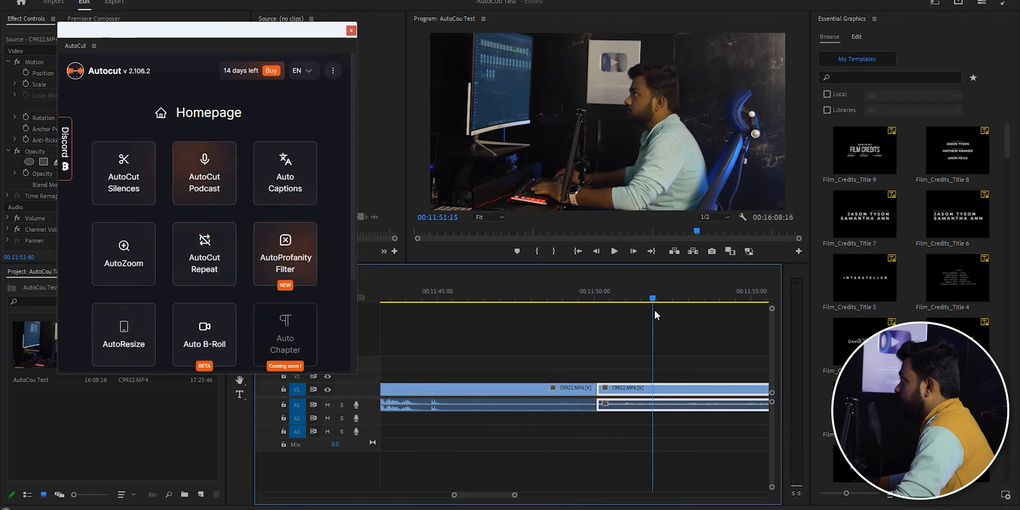
Step: Undo the ripple deletion and the manual cuts in C9922.MP4
left_click_drag(136, 33, 253, 36)
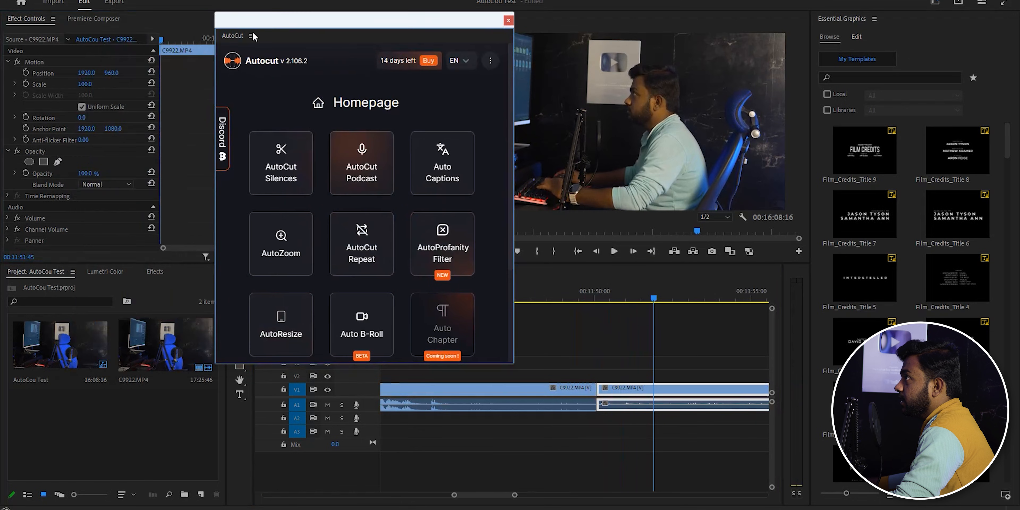
left_click(589, 298)
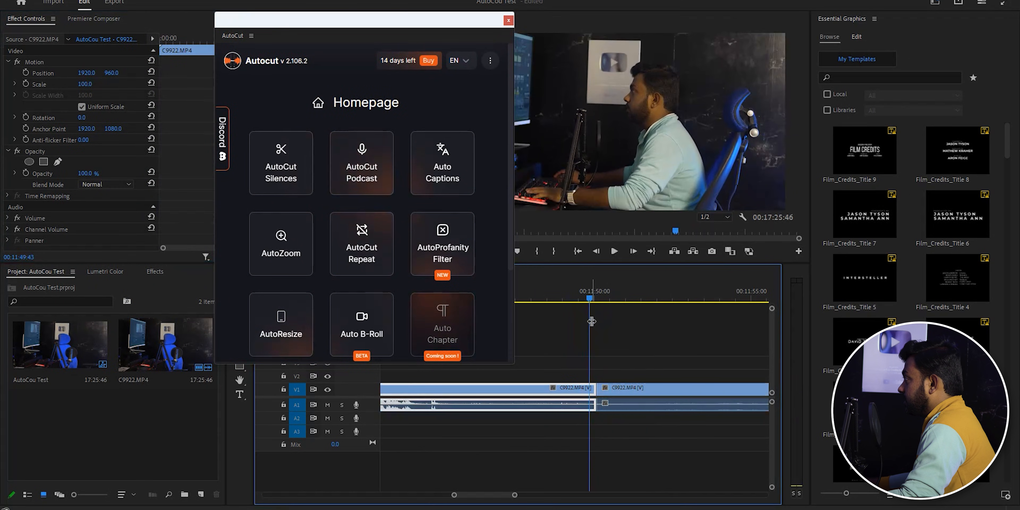
key("ctrl+z")
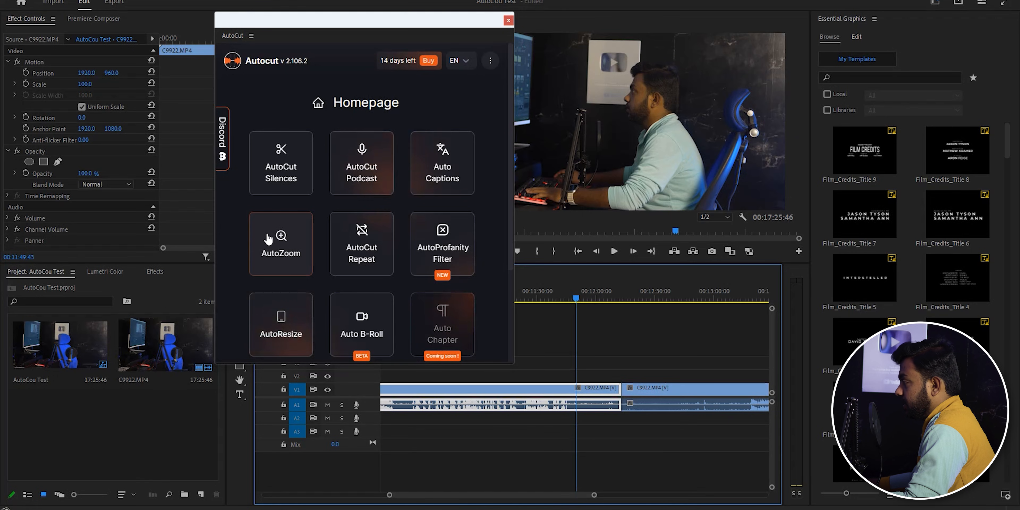
key("ctrl+z")
key("minus")
key("minus")
key("minus")
key("minus")
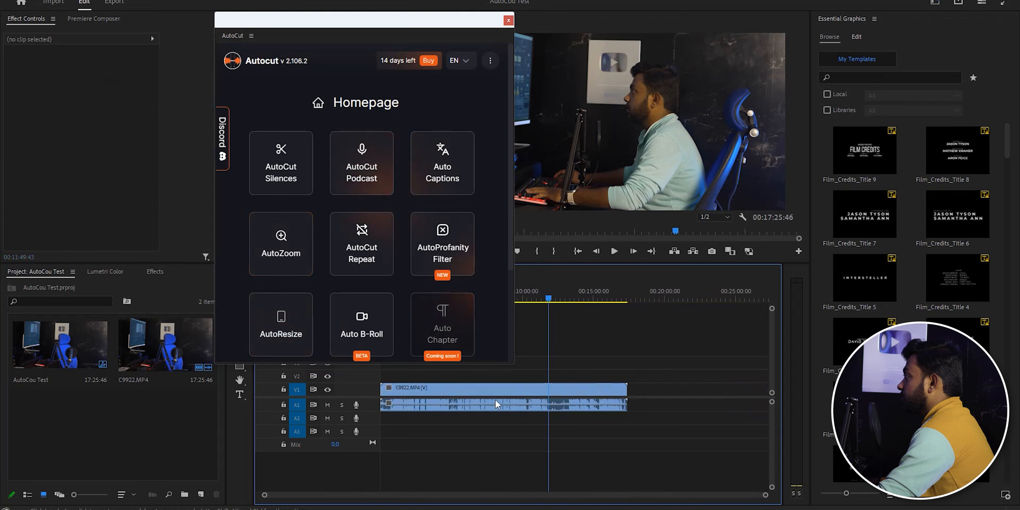
Step: Run AutoCut Silences on C9922.MP4 at a noise level of -35 dB, cutting and deleting the silences
left_click(285, 169)
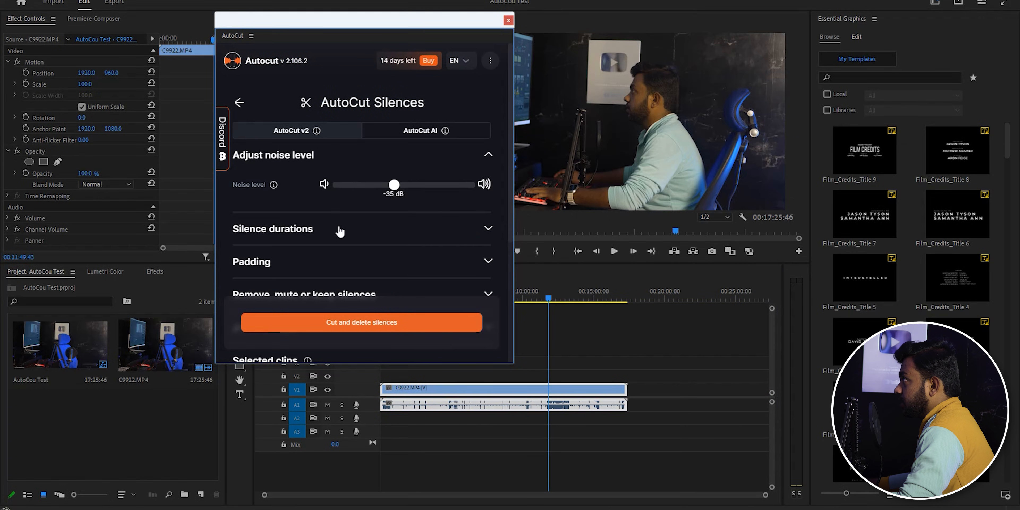
scroll(340, 231, "down", 3)
scroll(369, 244, "down", 3)
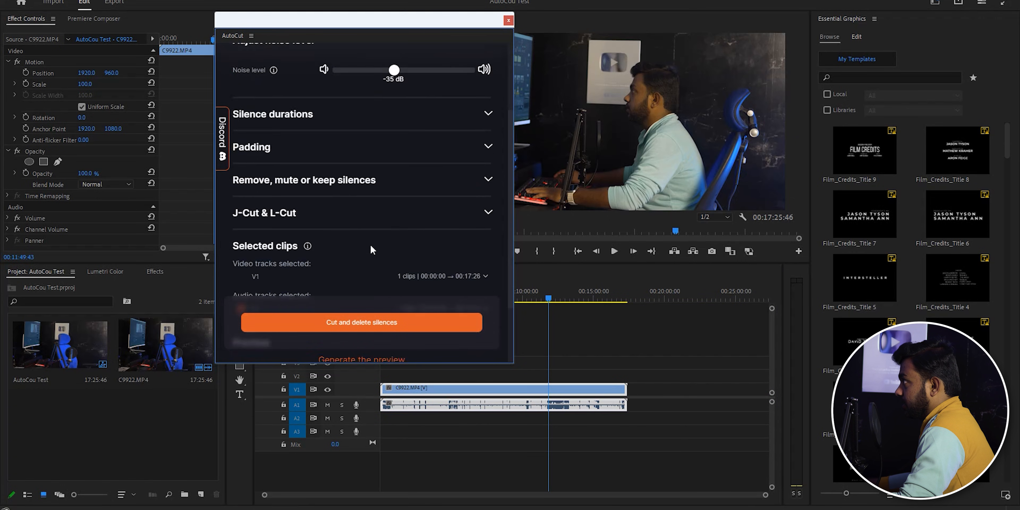
left_click(399, 331)
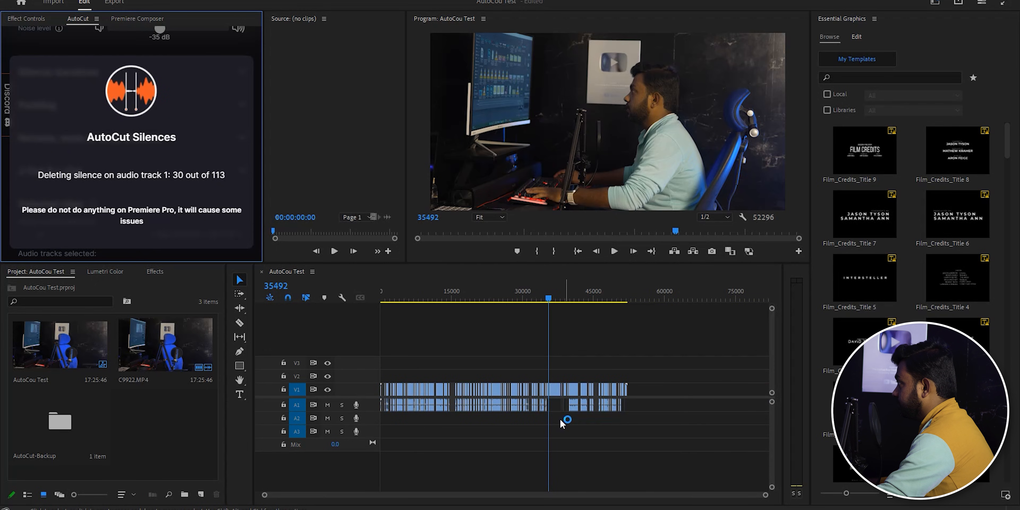
scroll(515, 411, "up", 5)
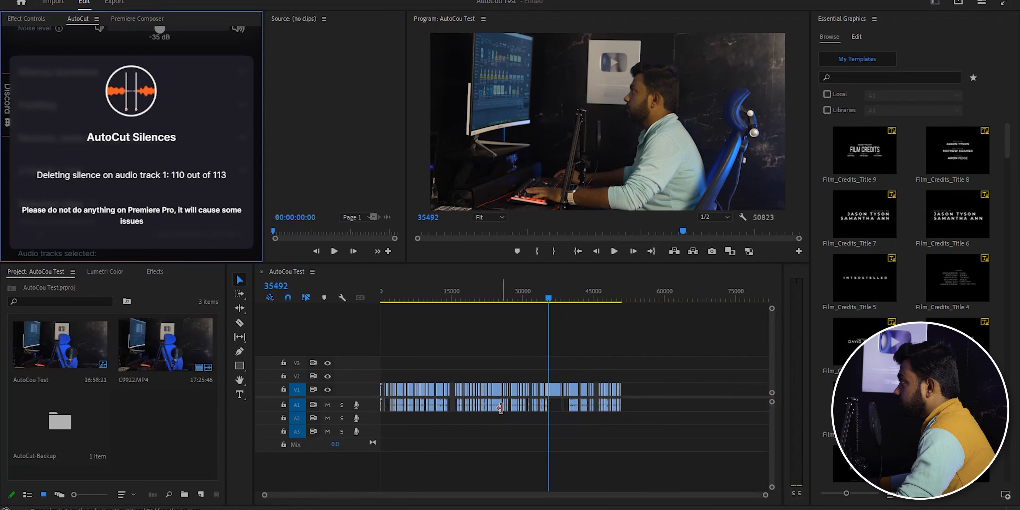
scroll(499, 403, "down", 5)
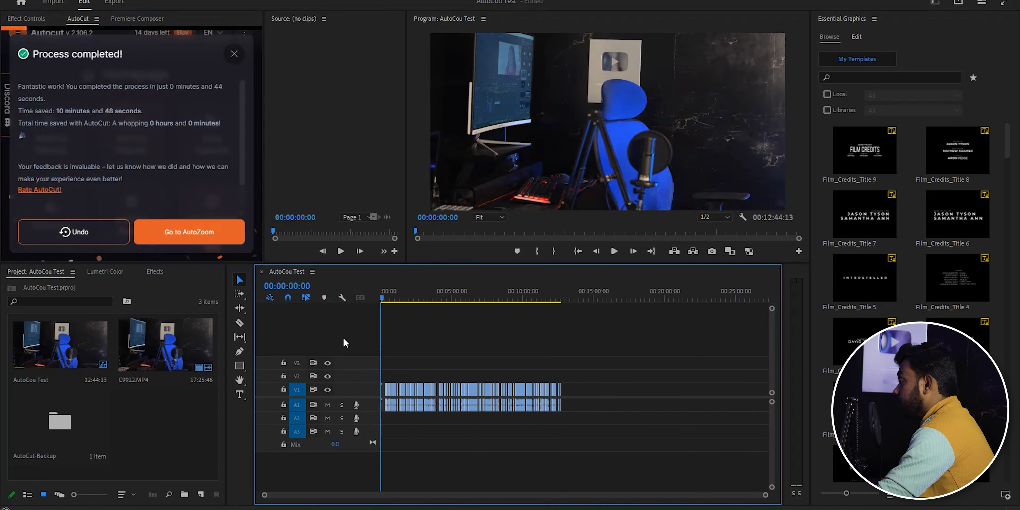
Step: Inspect the automatic cuts in the opening minute of the sequence, up to about 00:01:05
key("equal")
key("equal")
key("equal")
key("equal")
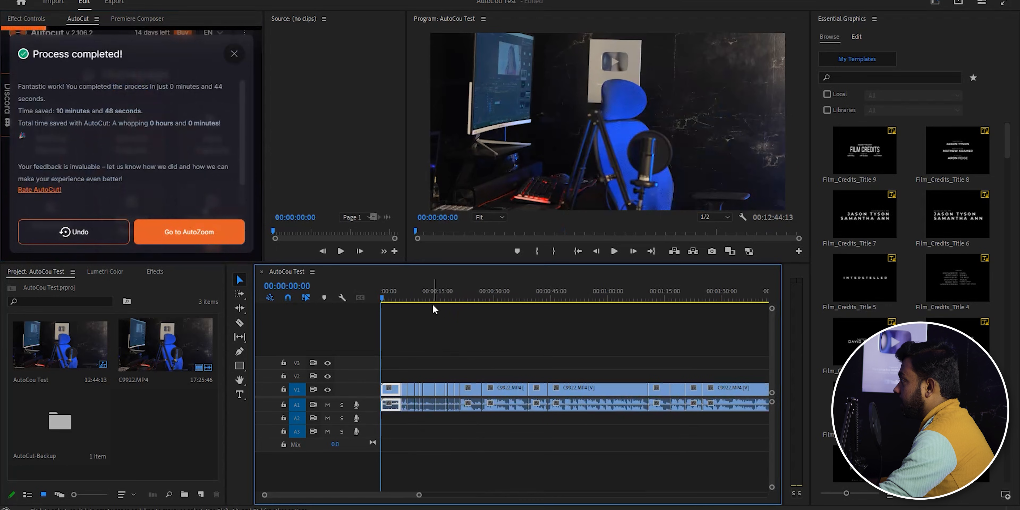
left_click(439, 300)
left_click(629, 300)
key("backslash")
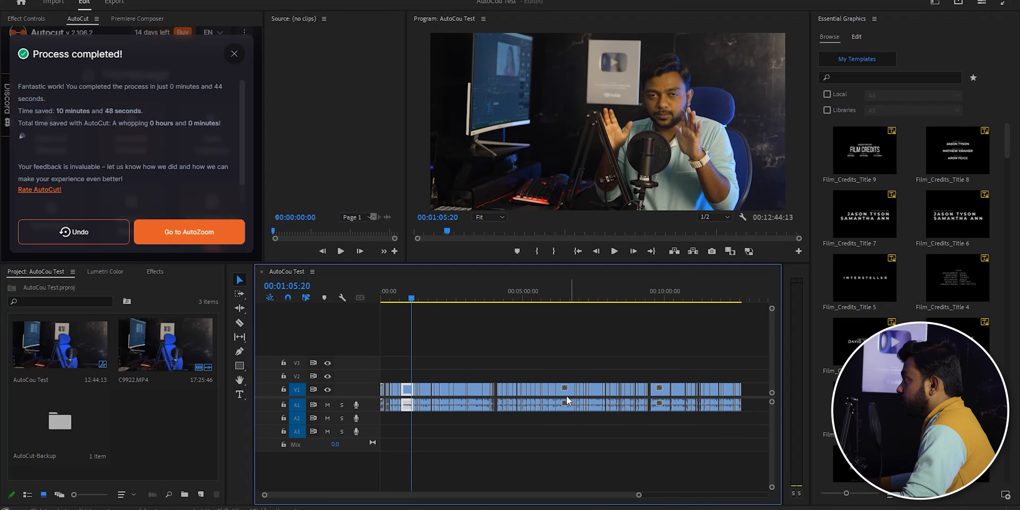
Step: Scrub through the cut footage from about 00:01:05 to 00:01:13 to check the join between the clips
scroll(501, 353, "up", 5)
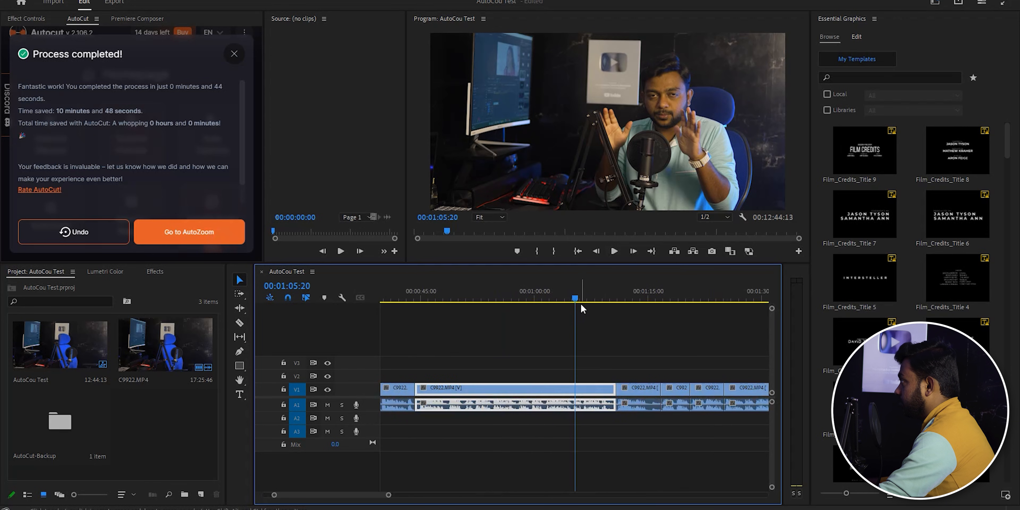
left_click_drag(578, 306, 637, 307)
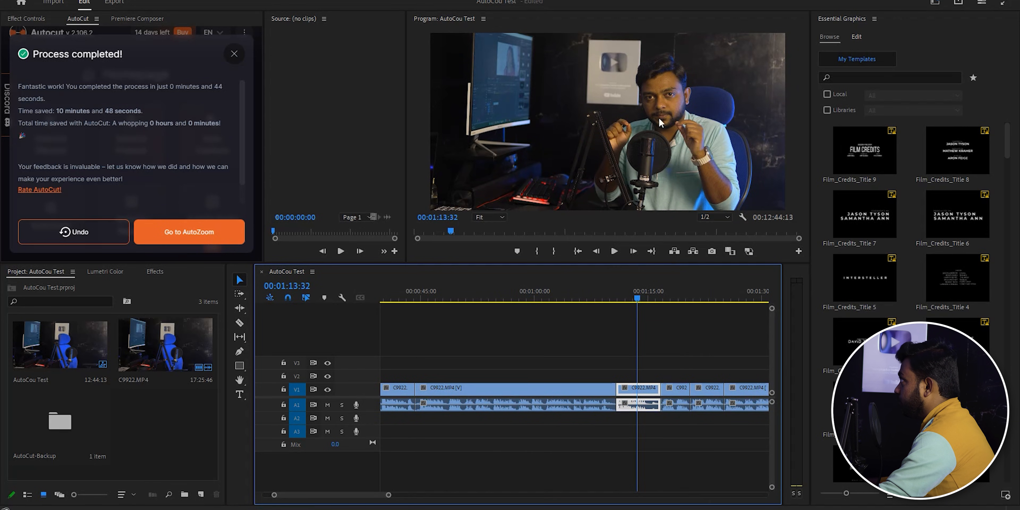
key("minus")
key("minus")
key("minus")
key("minus")
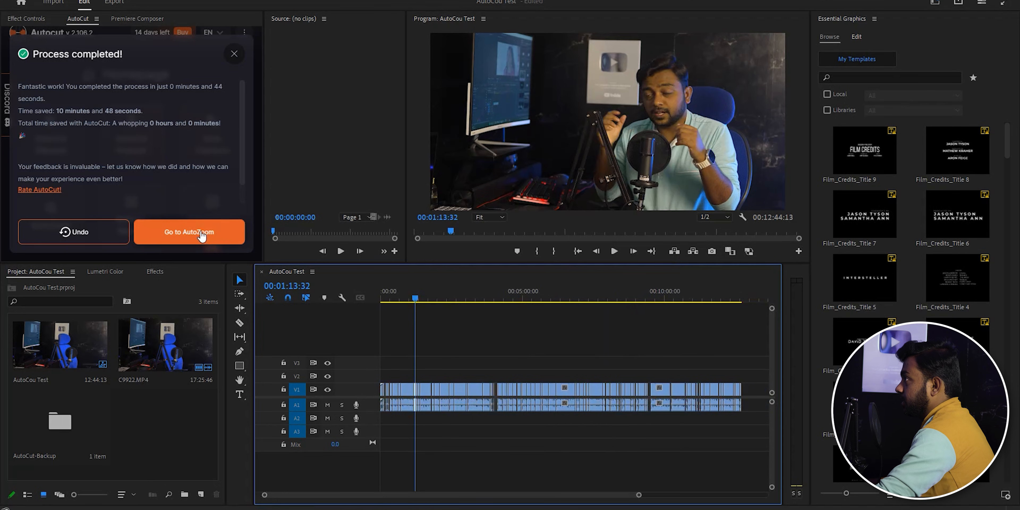
Step: Apply AutoZoom to the cut sequence and play it back around 00:02:02 to check the zooms
left_click(202, 235)
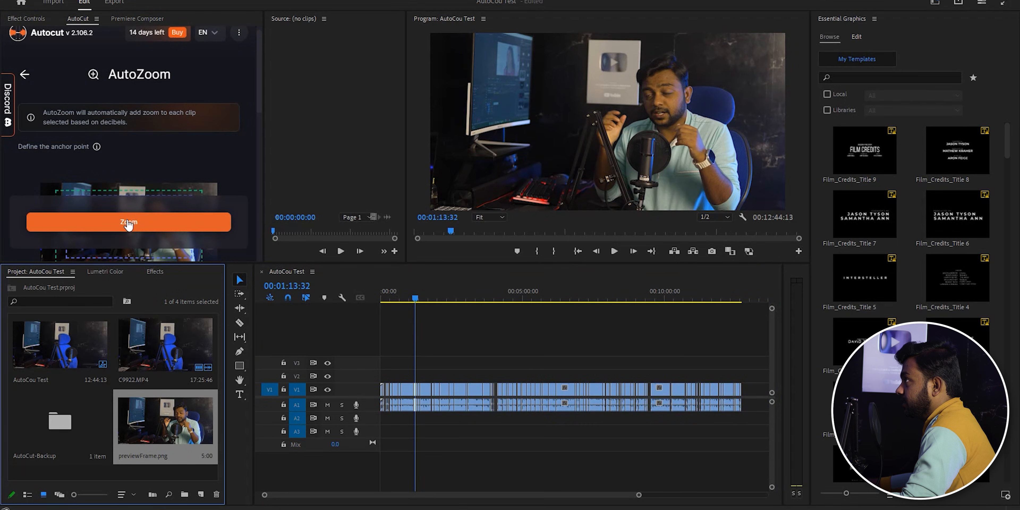
left_click(128, 222)
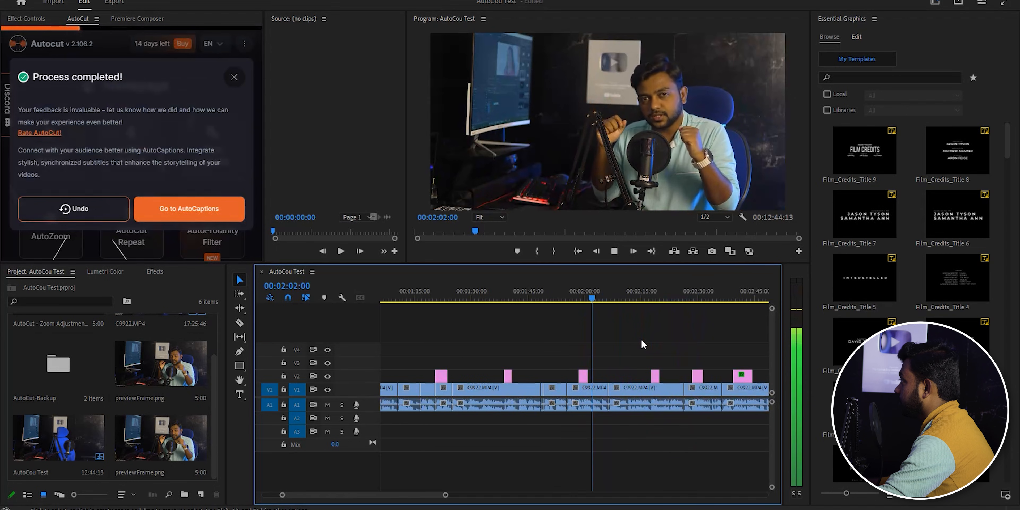
key("space")
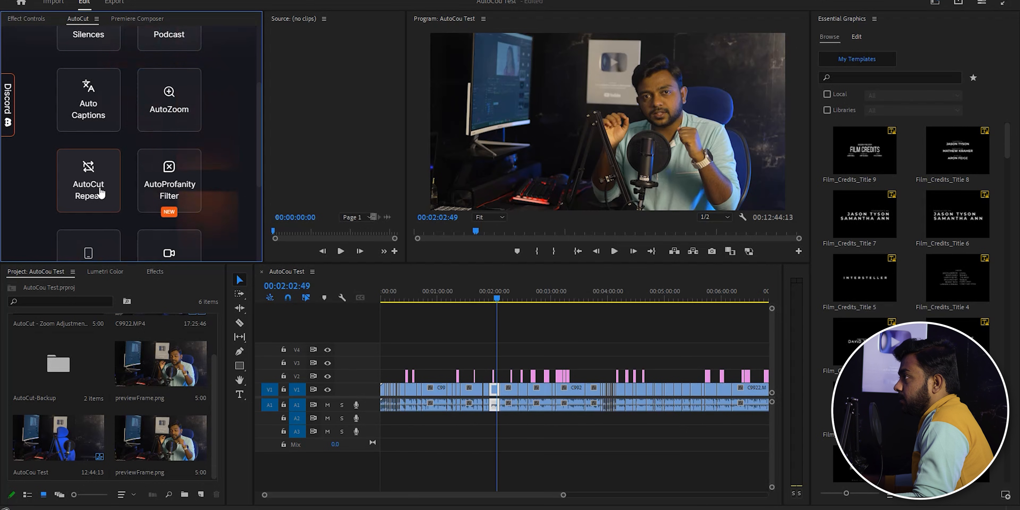
Step: Look through the remaining AutoCut tools and examine the zoom clips on track V2 near 00:00:41
scroll(134, 170, "down", 2)
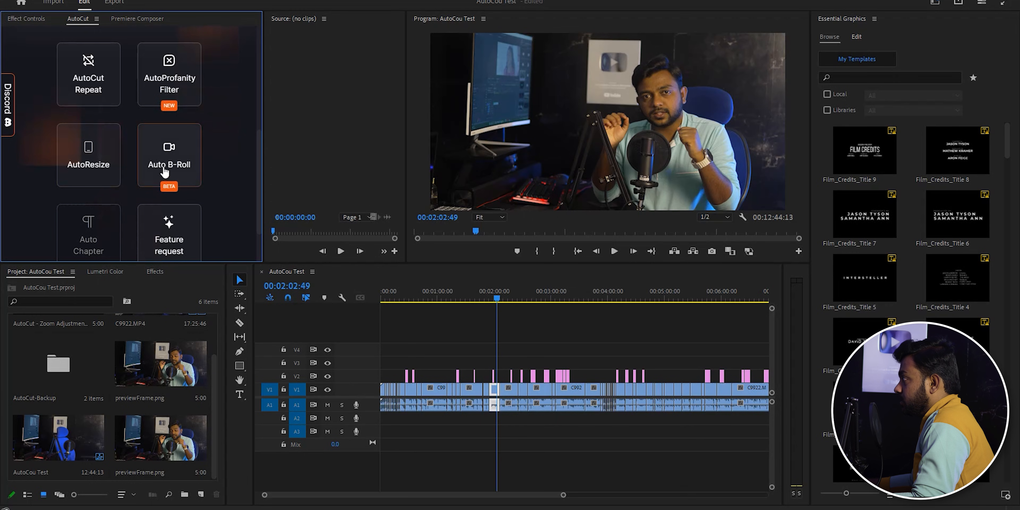
left_click(554, 332)
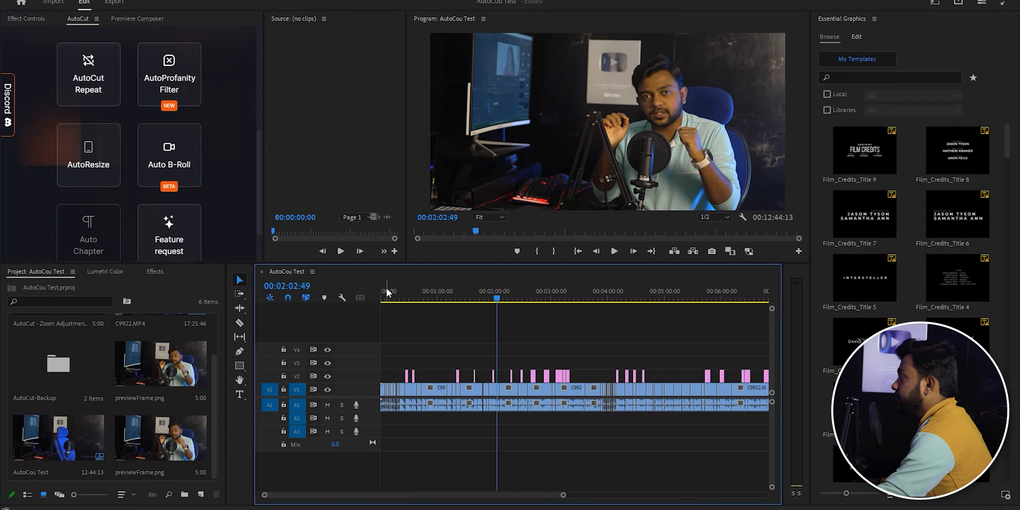
left_click_drag(404, 304, 421, 303)
key("equal")
key("equal")
key("equal")
key("equal")
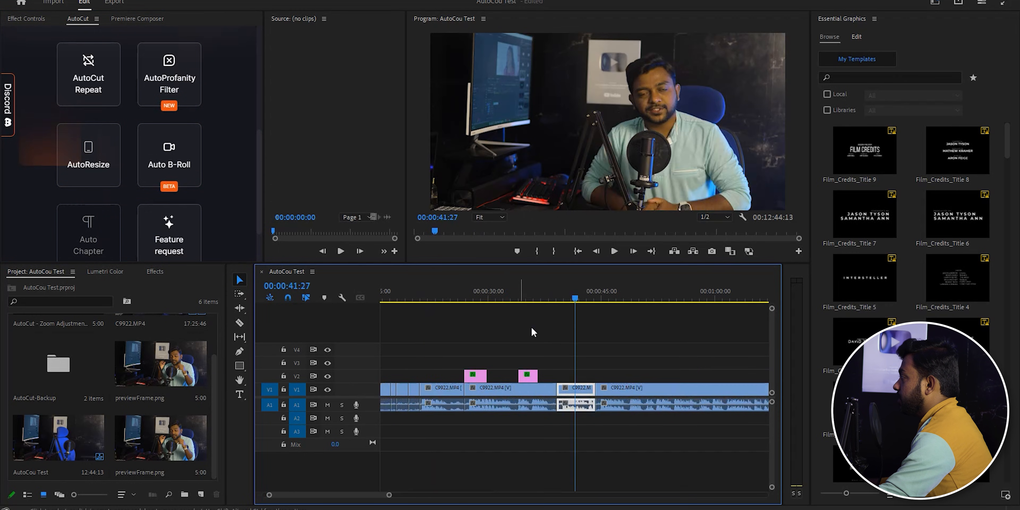